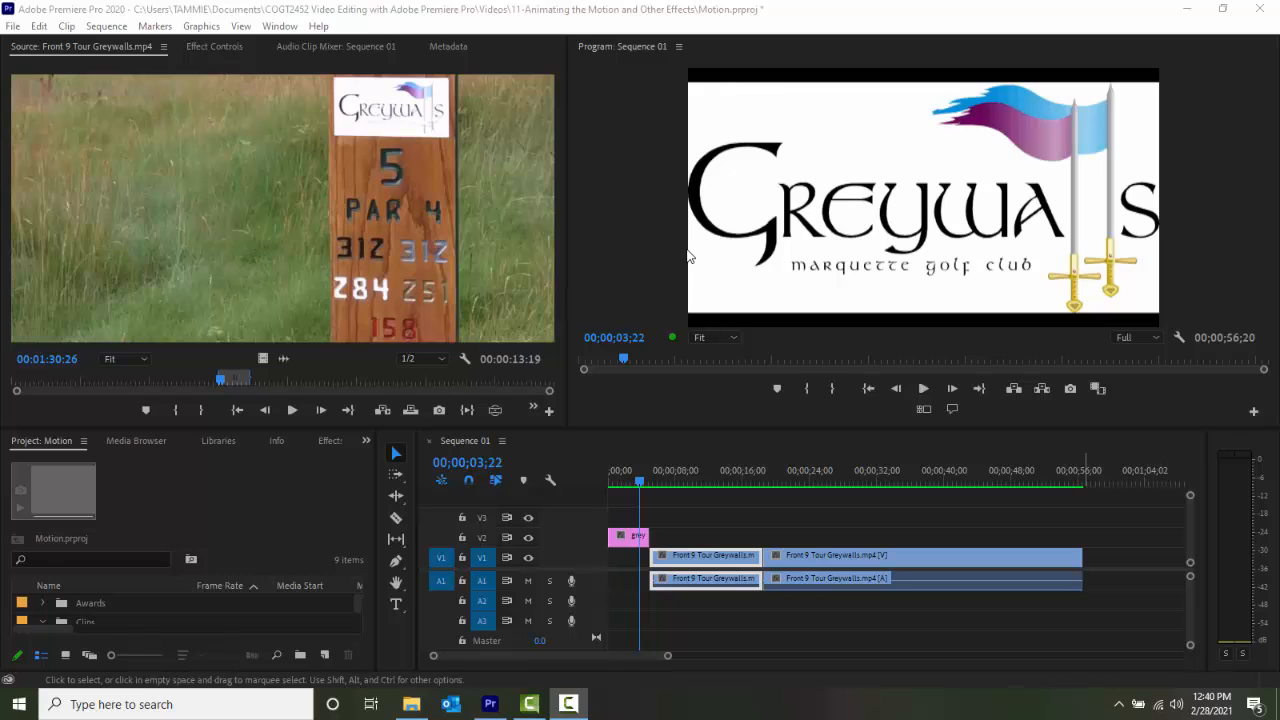
Set the Program monitor's zoom to 25% and move the playhead to the start of the first Front 9 Tour clip.
left_click(800, 174)
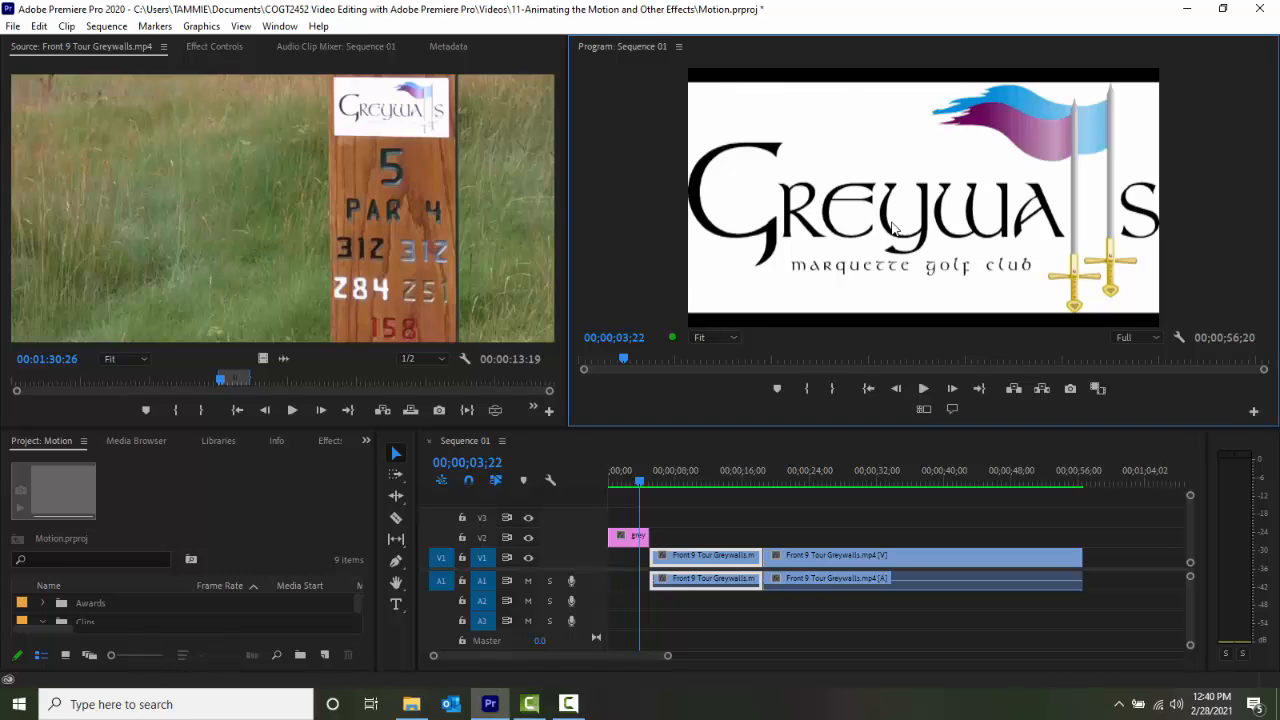
left_click(734, 338)
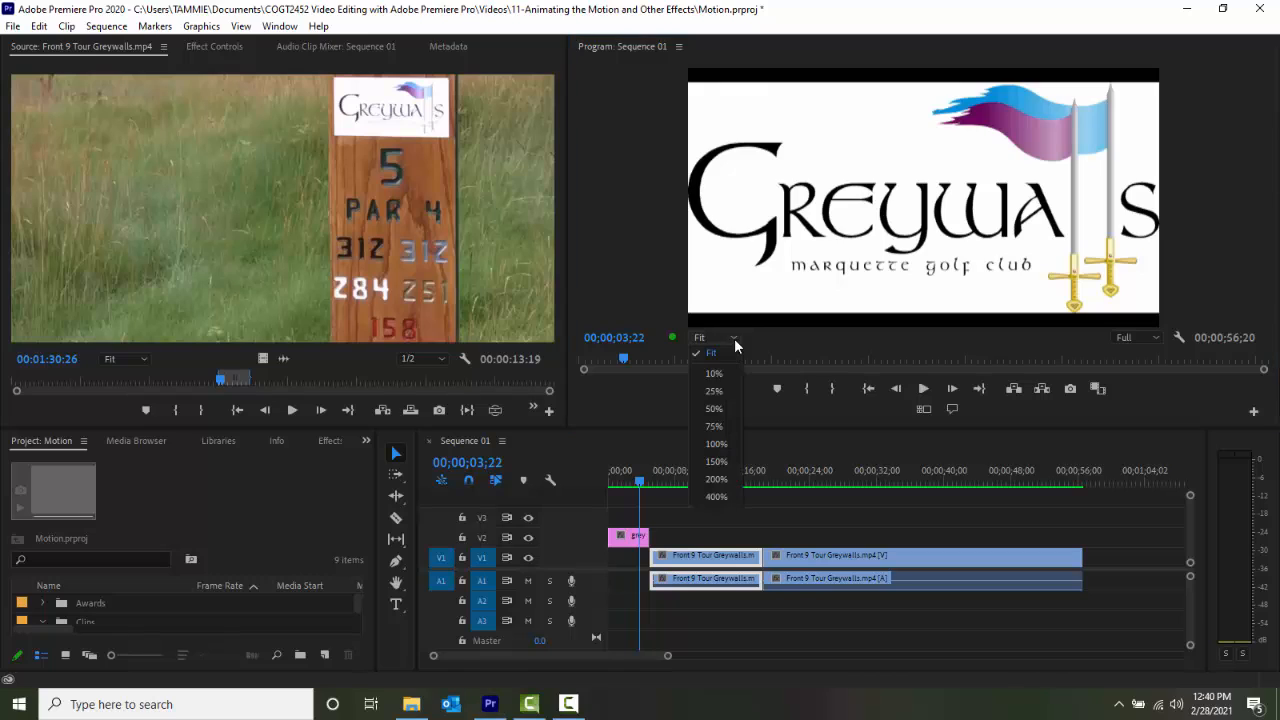
left_click(714, 391)
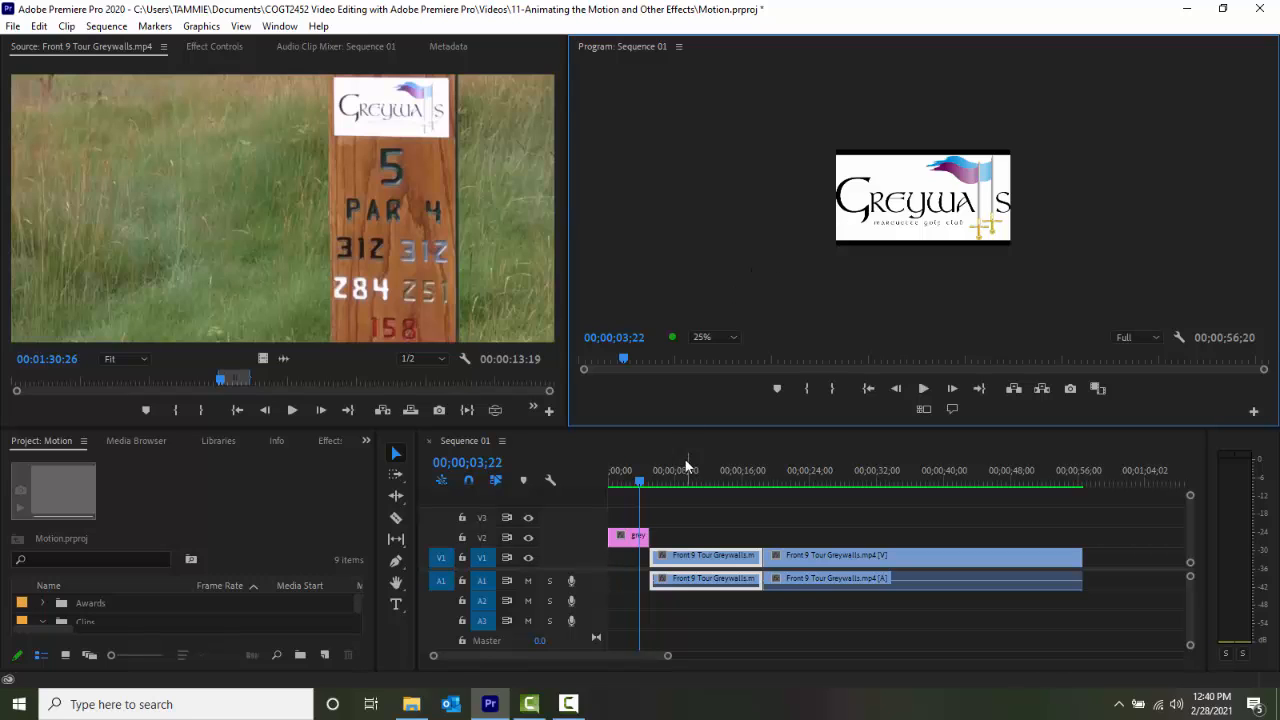
left_click_drag(640, 481, 653, 485)
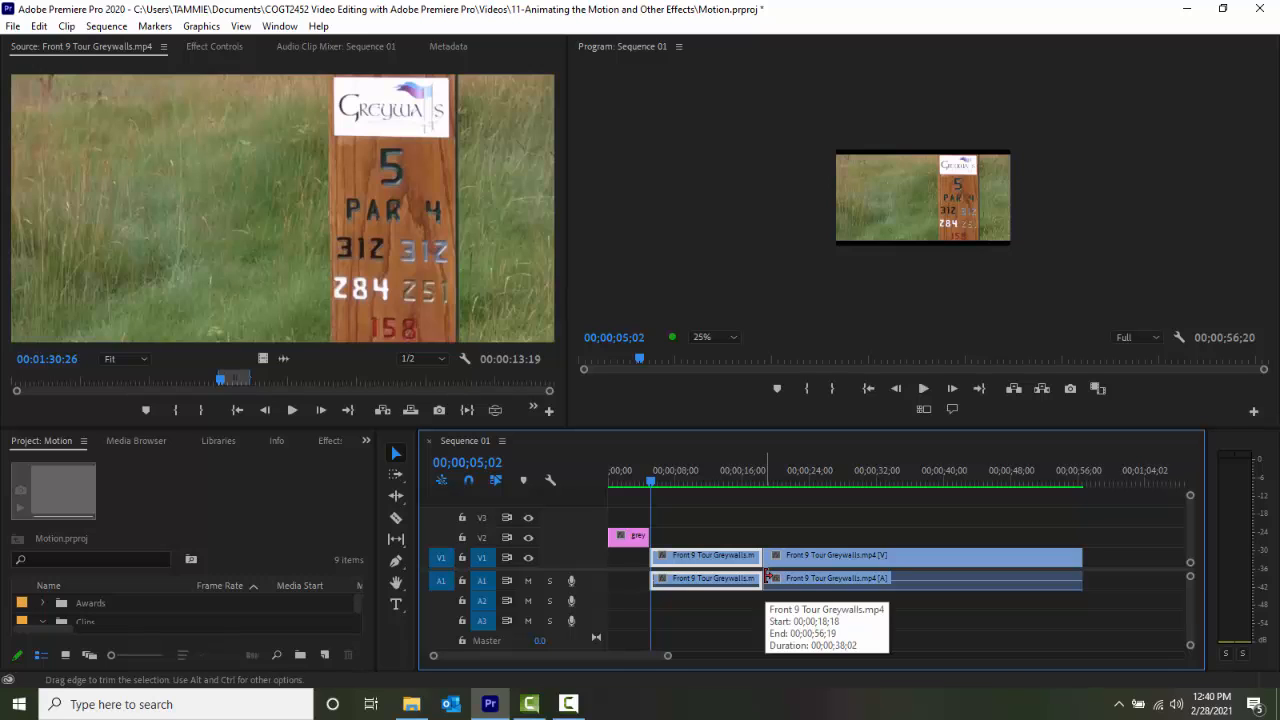
Display the first Front 9 Tour clip's Motion settings and move its anchor point outside the frame to about -1457, 367.
left_click(915, 201)
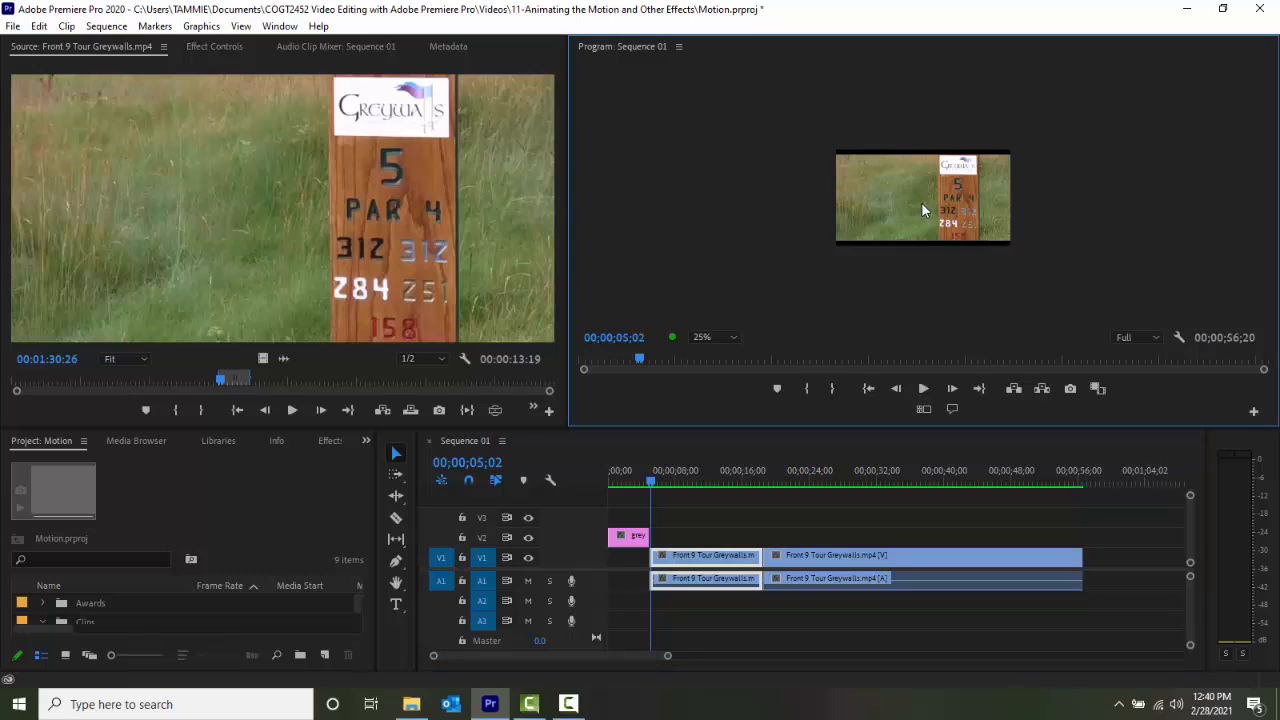
double_click(921, 202)
left_click(218, 49)
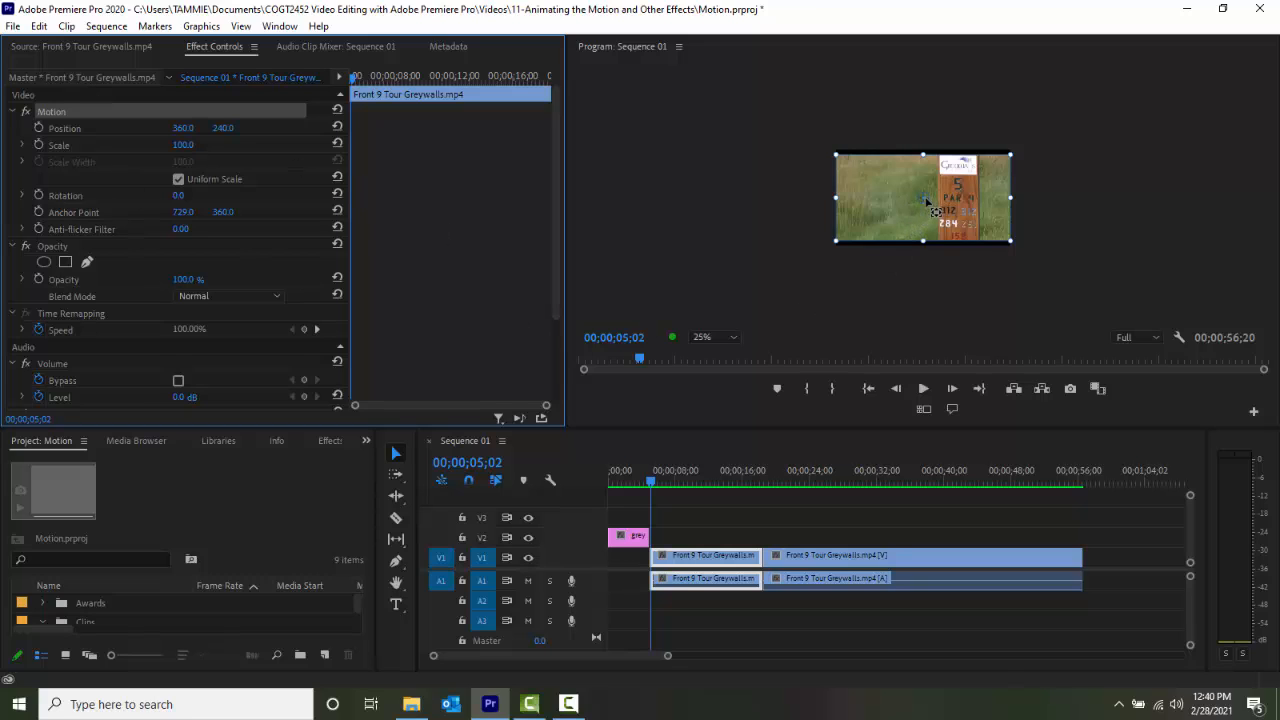
left_click_drag(925, 198, 701, 204)
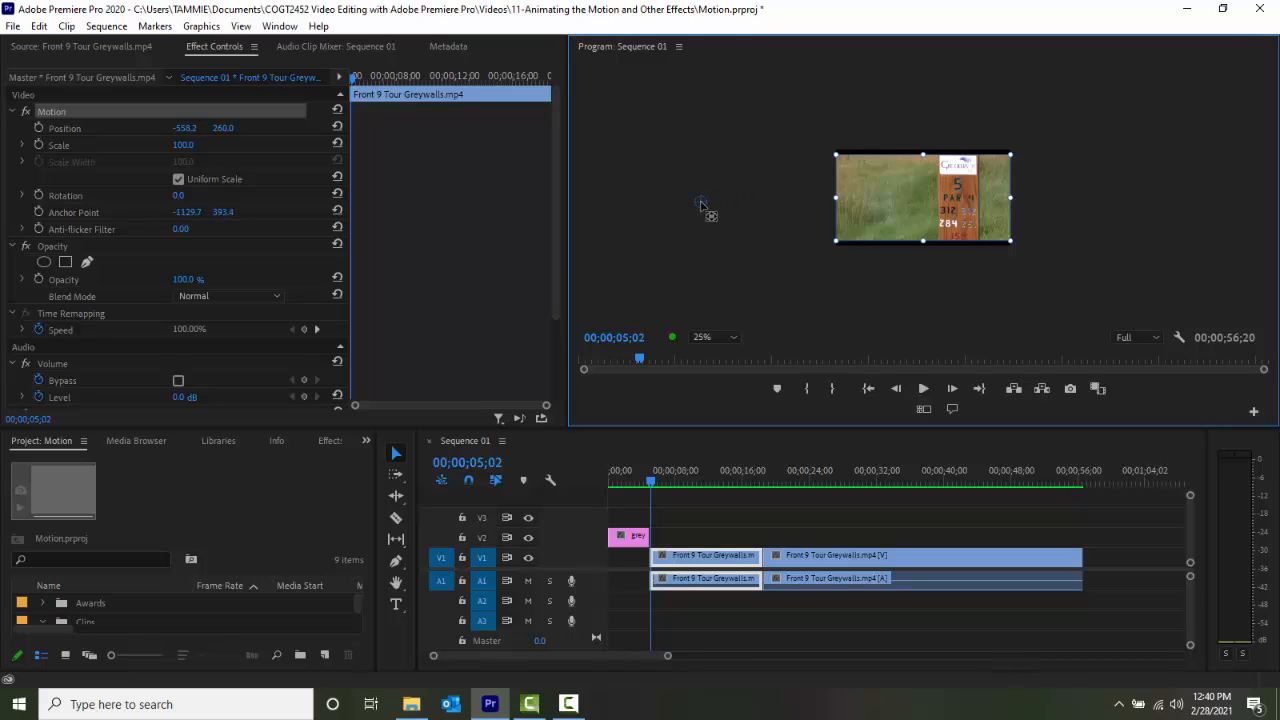
left_click_drag(701, 204, 662, 199)
Adjust the clip's vertical position, trying 260 and settling on 250.
left_click(222, 129)
left_click(222, 130)
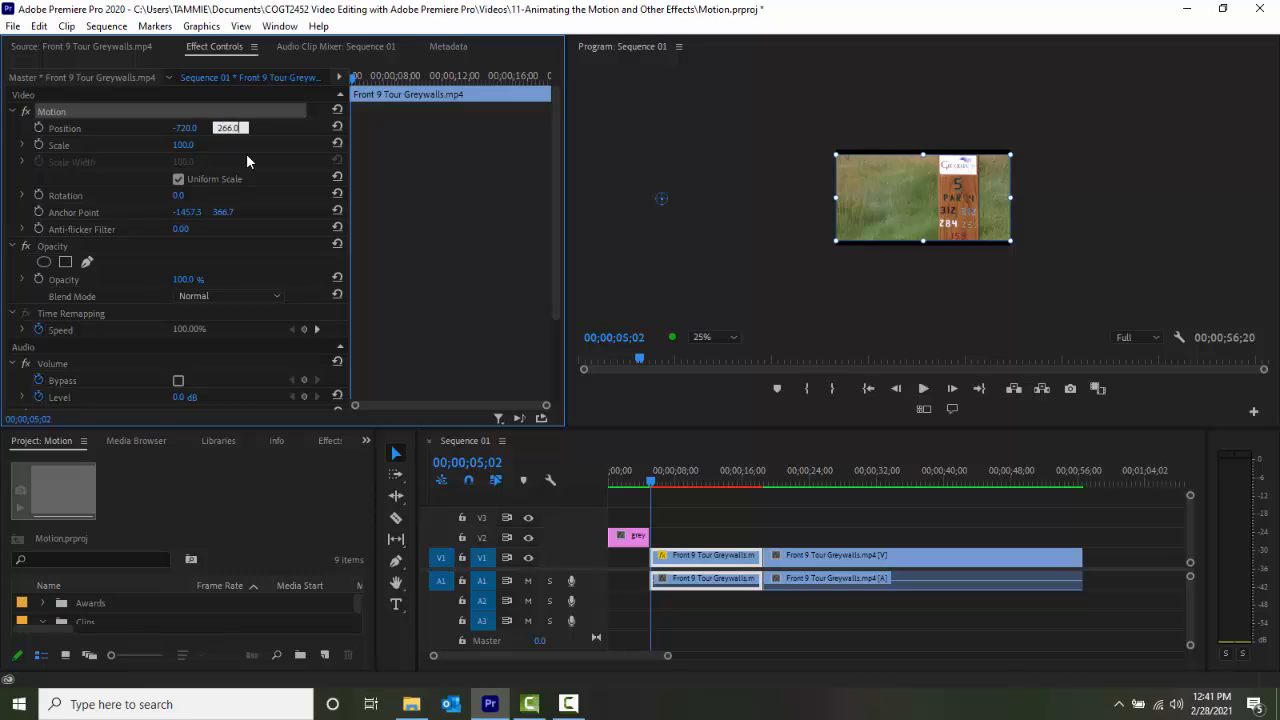
key("Return")
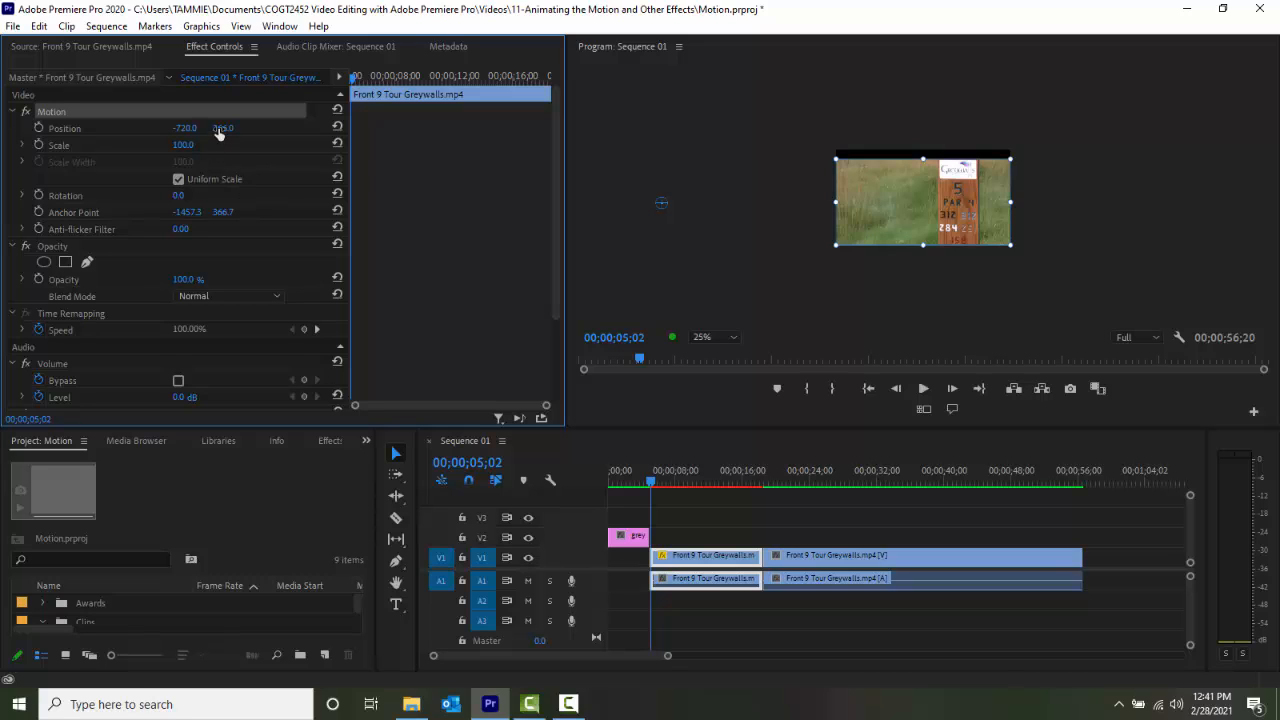
left_click(229, 128)
type("260")
key("Return")
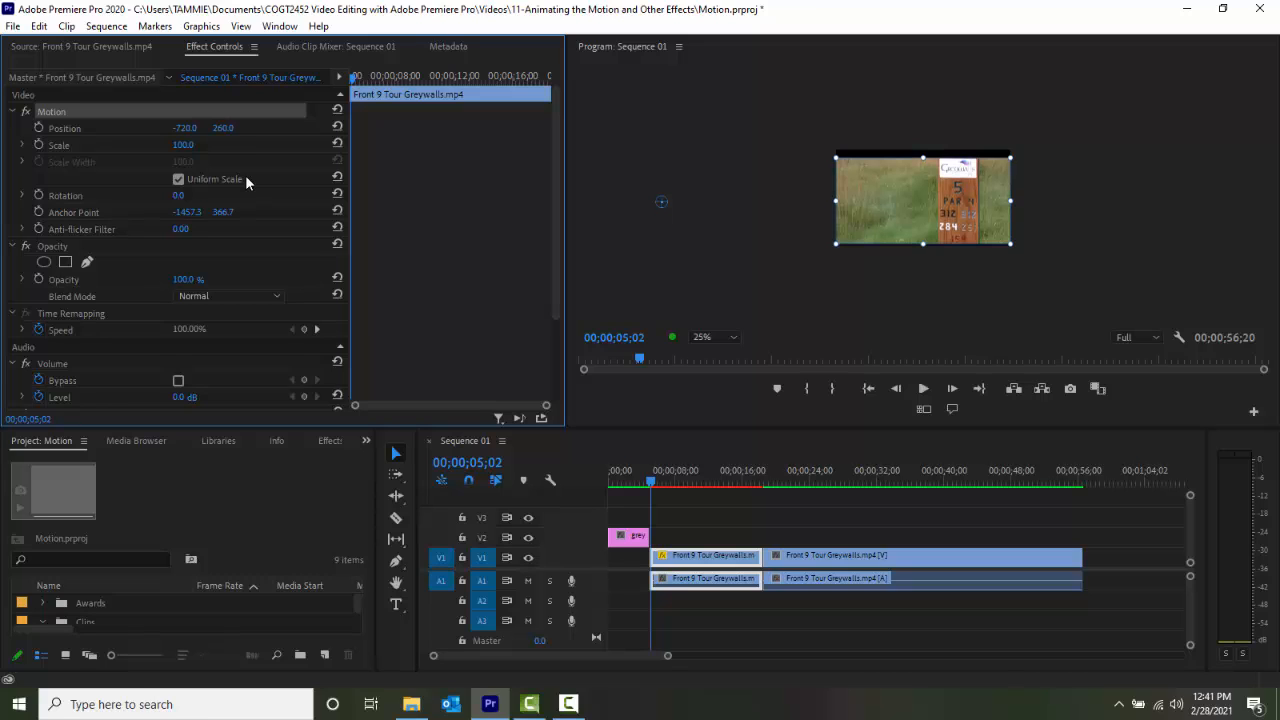
left_click(220, 128)
type("250")
key("Return")
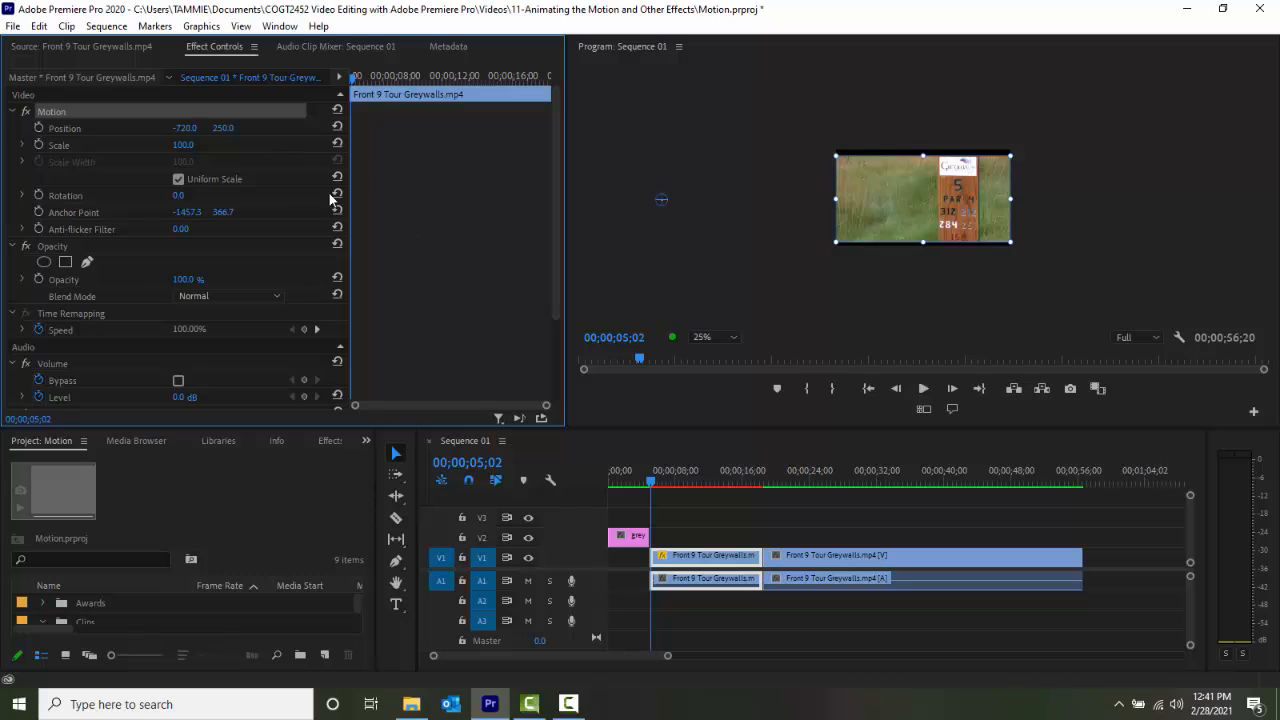
Set the clip's horizontal position to -1600 so it starts outside the frame.
left_click(186, 128)
type("-1600")
key("Return")
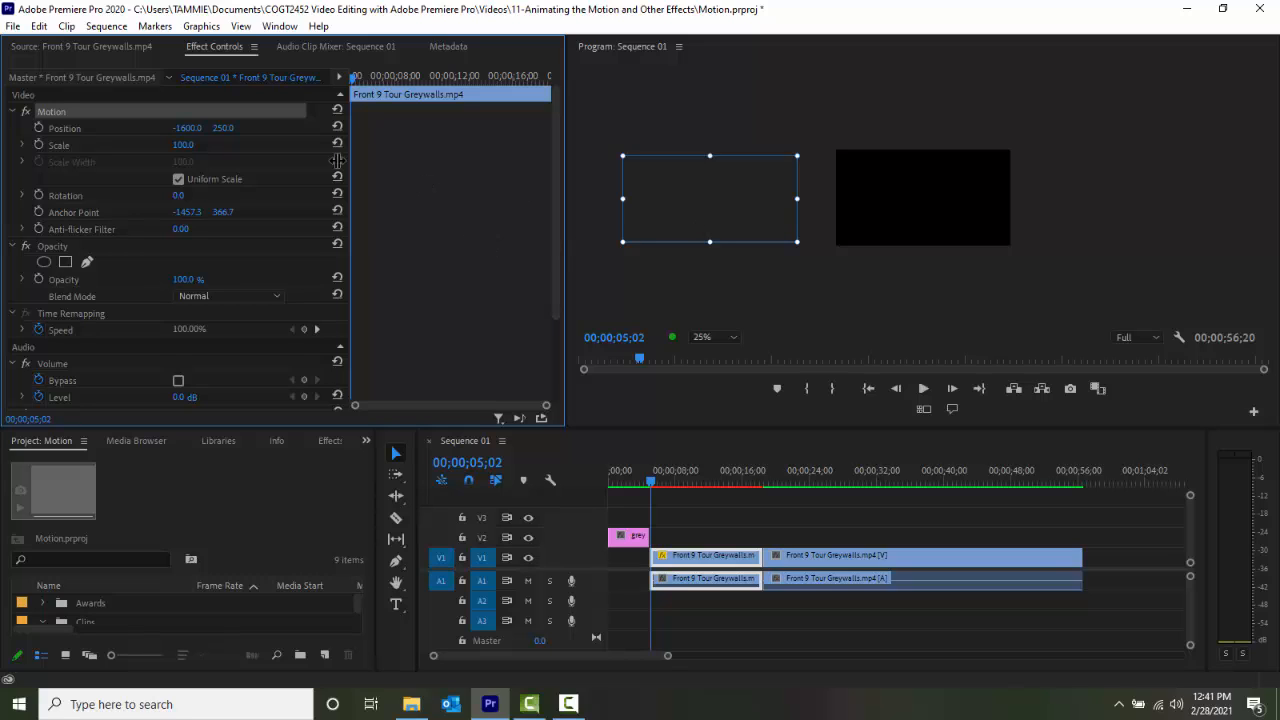
Enable Position animation with a keyframe at the clip's start, 00;00;05;02.
left_click(39, 128)
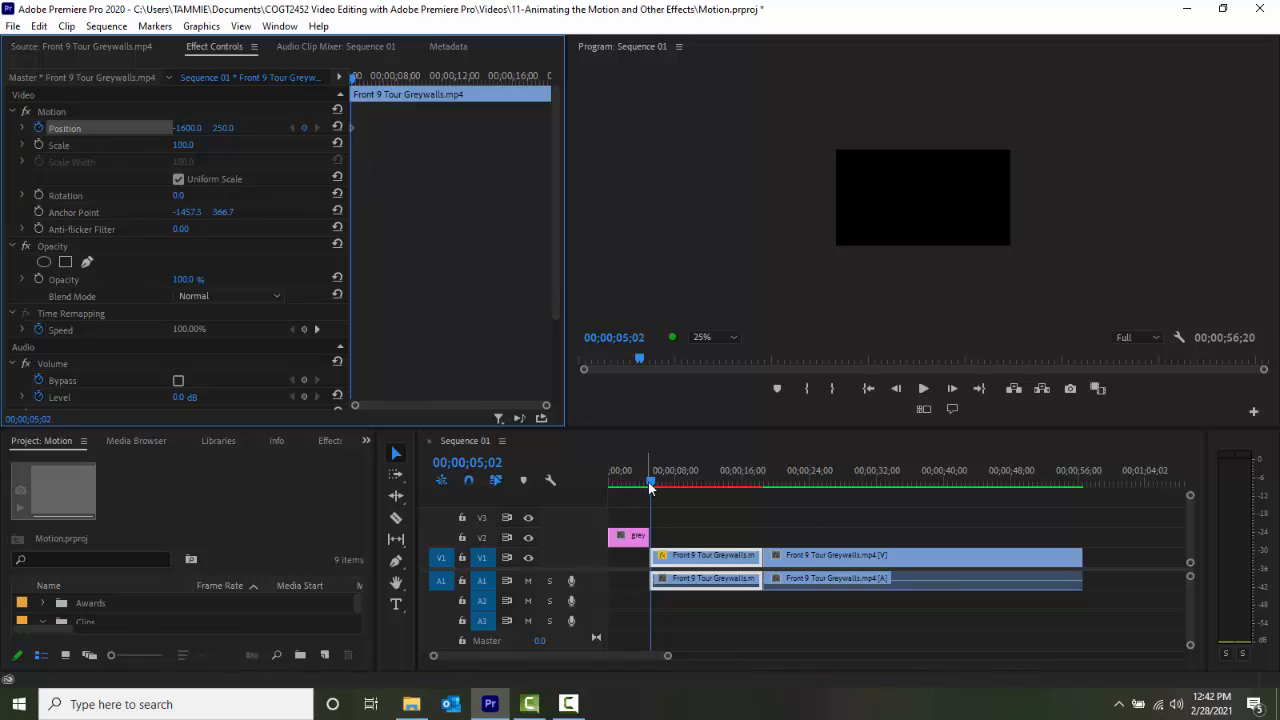
left_click_drag(650, 487, 651, 489)
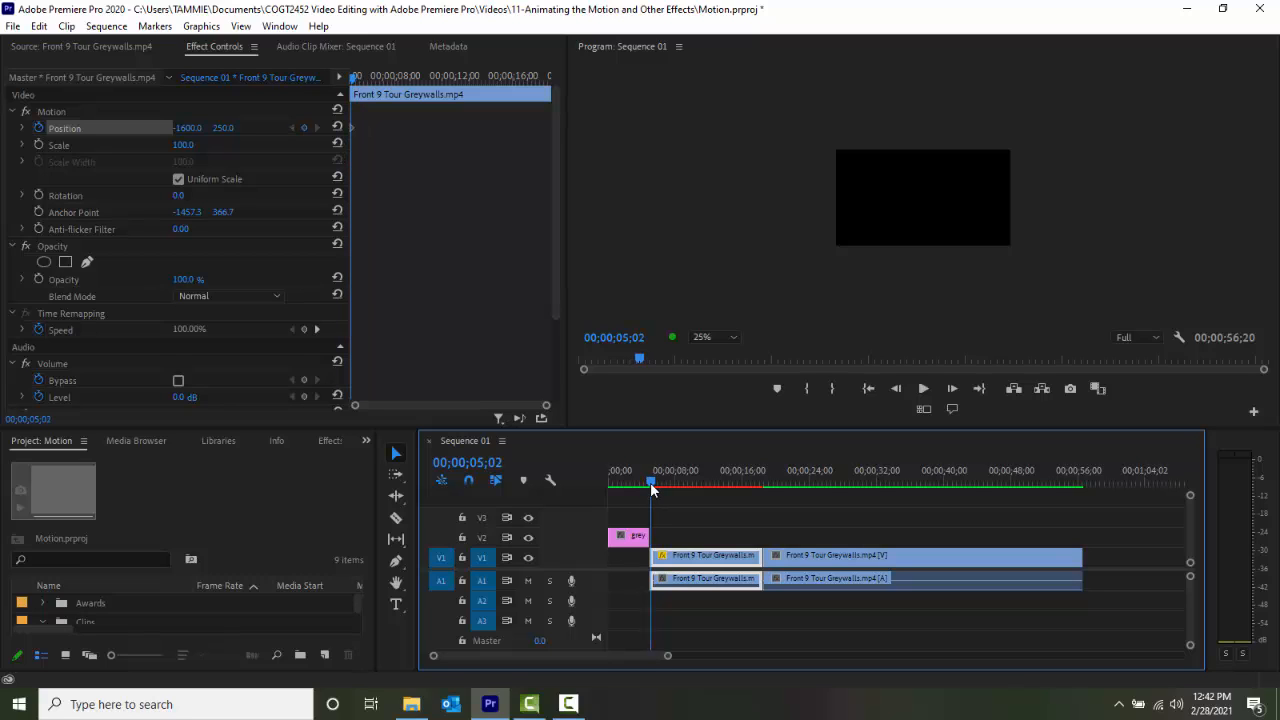
left_click(304, 128)
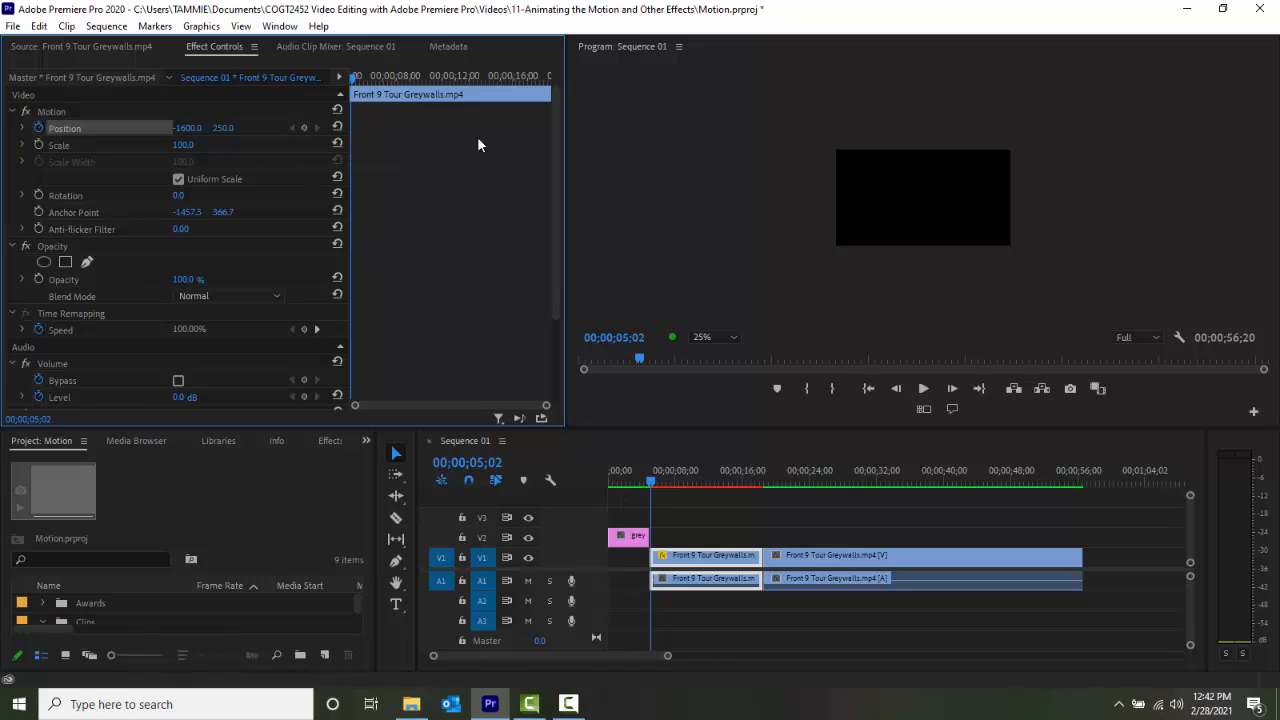
left_click(304, 128)
Add a Position keyframe at 00;00;11;02 with a horizontal value of 0.
left_click_drag(653, 483, 703, 511)
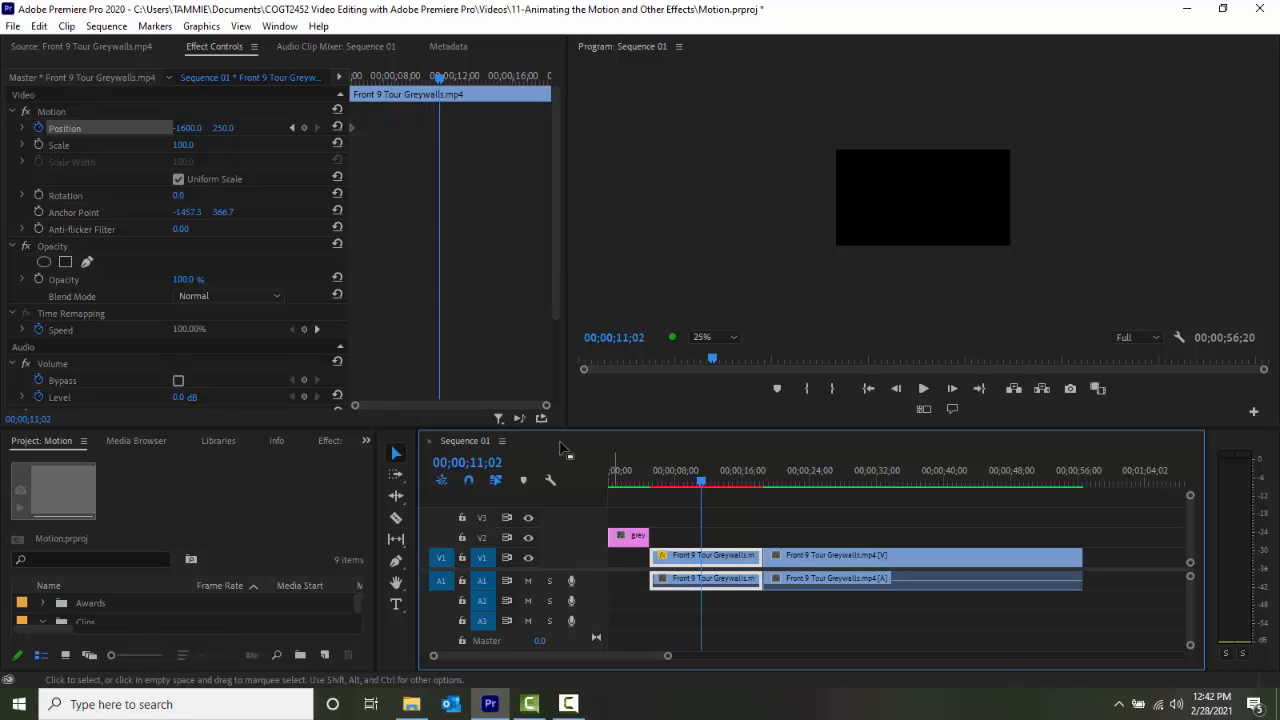
left_click(304, 128)
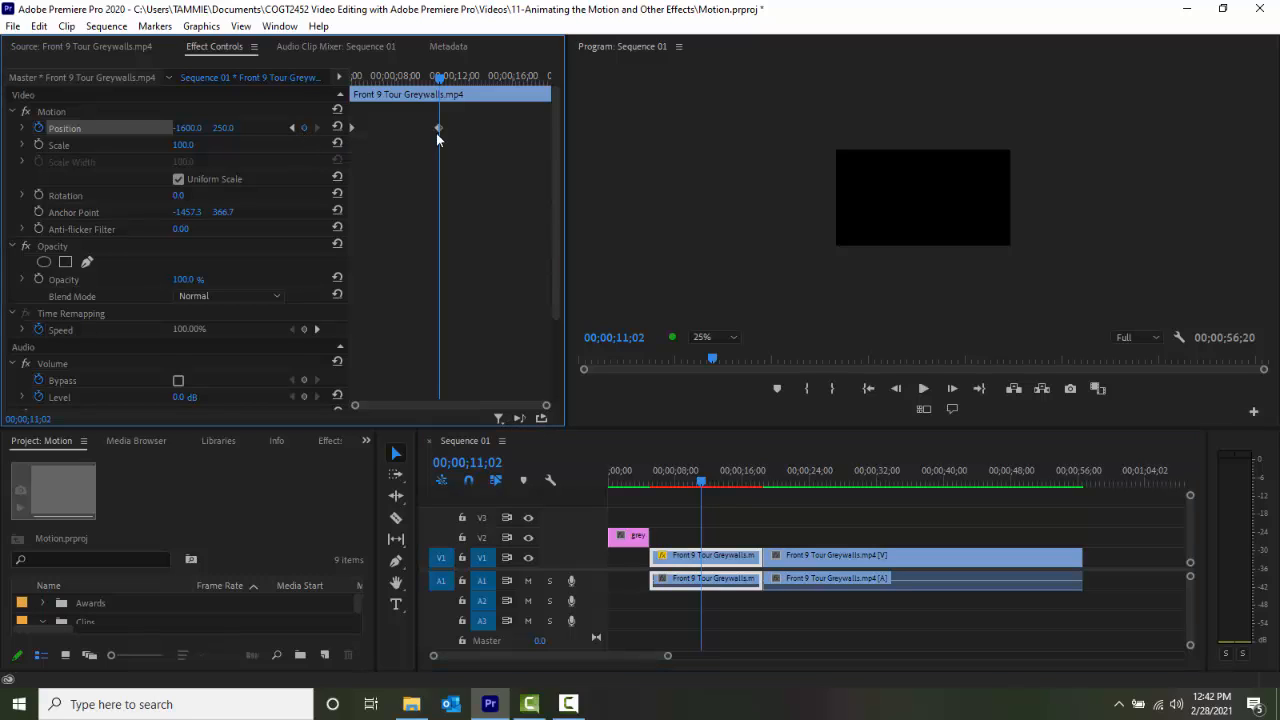
left_click(188, 128)
type("0")
key("Return")
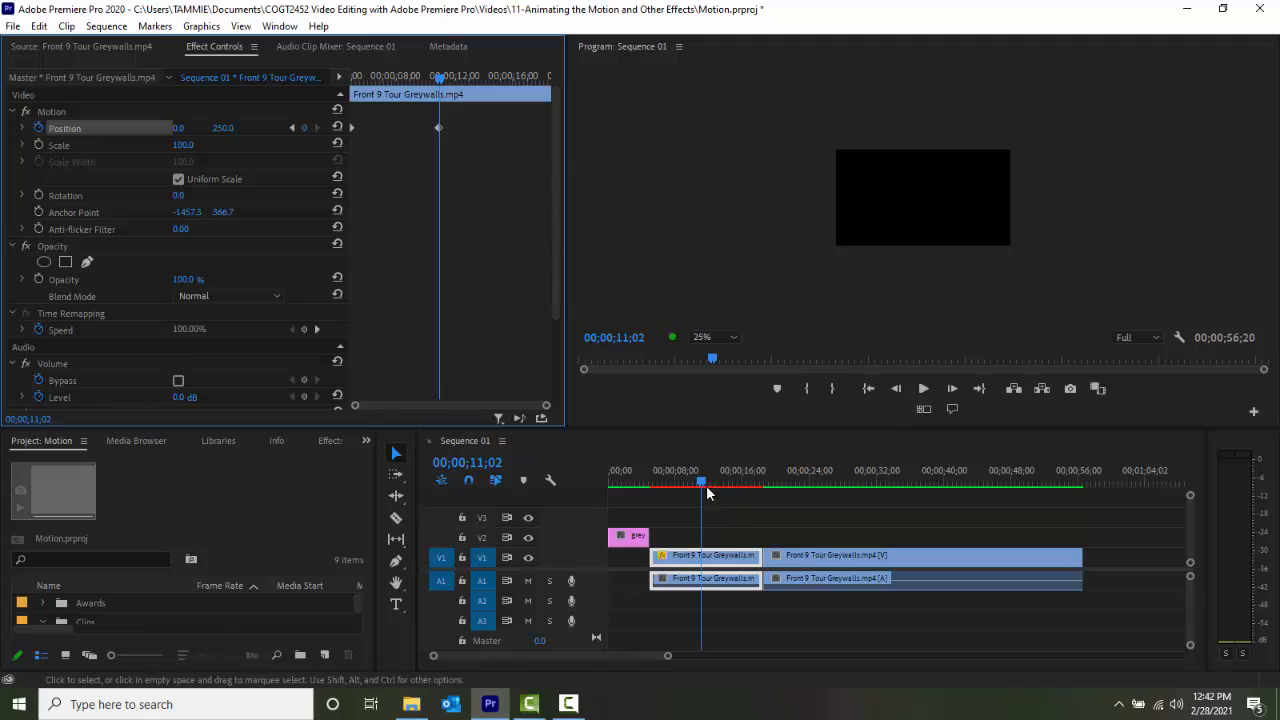
Add a Position keyframe at the clip's end, 00;00;18;07, with a horizontal value of -500.
left_click_drag(701, 485, 760, 498)
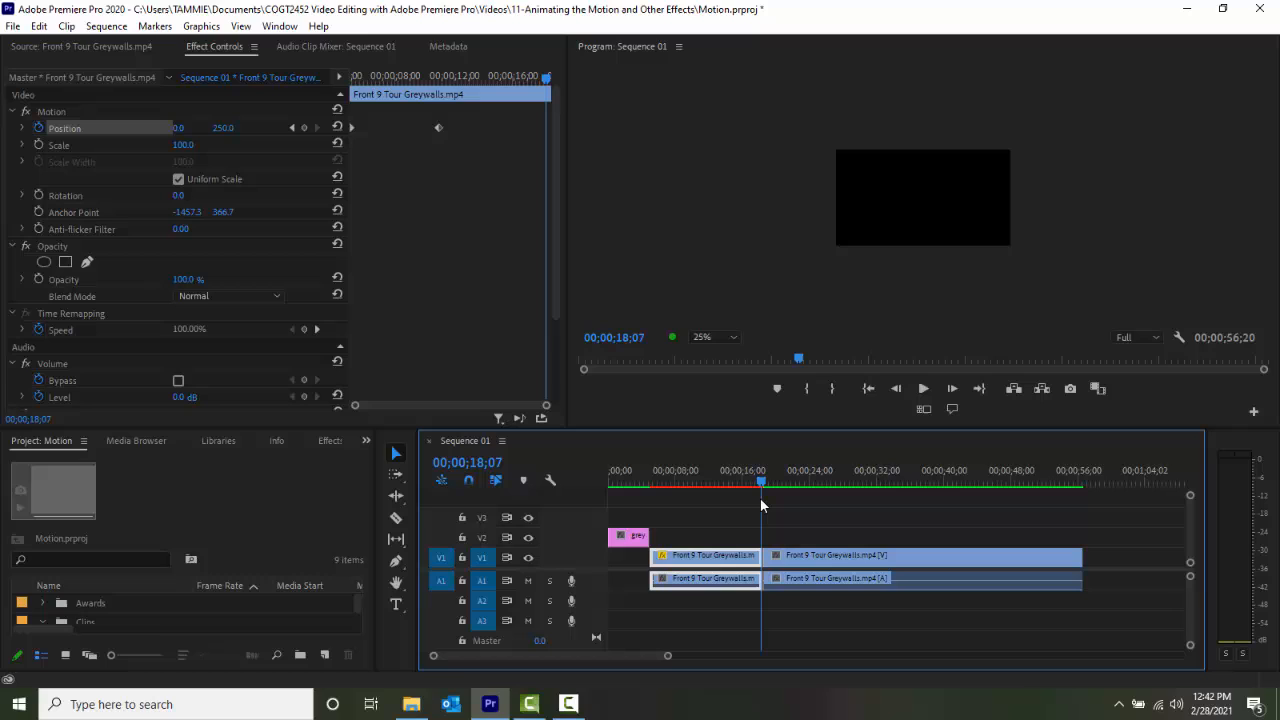
left_click(304, 128)
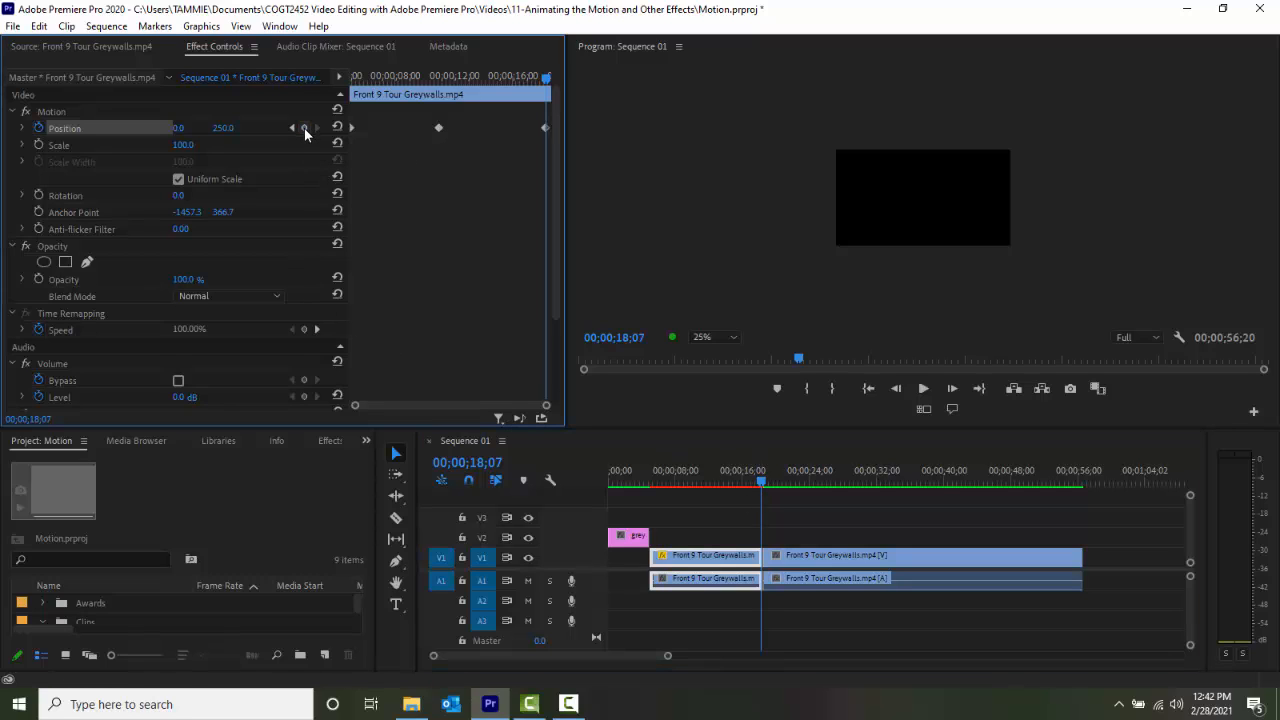
left_click(186, 128)
type("-500")
left_click(828, 605)
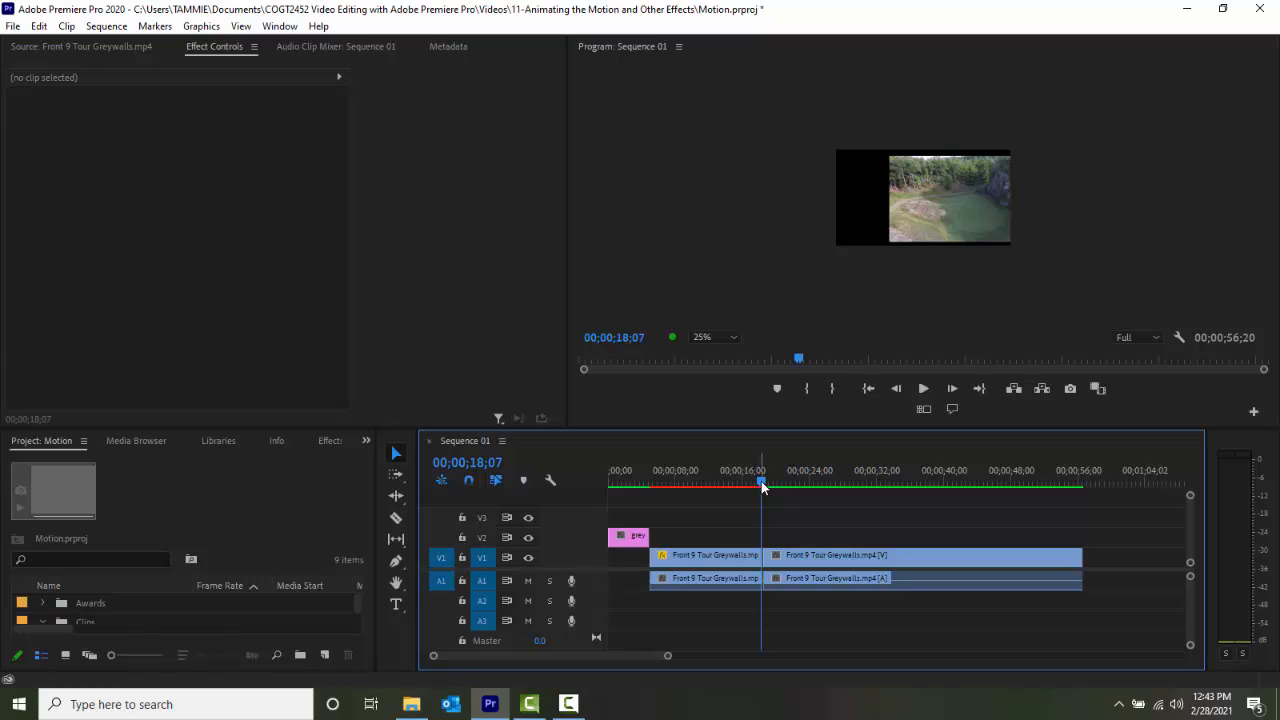
Render and play the sequence to review the position animation, and return the playhead to 00;00;15;11.
left_click_drag(762, 495, 642, 500)
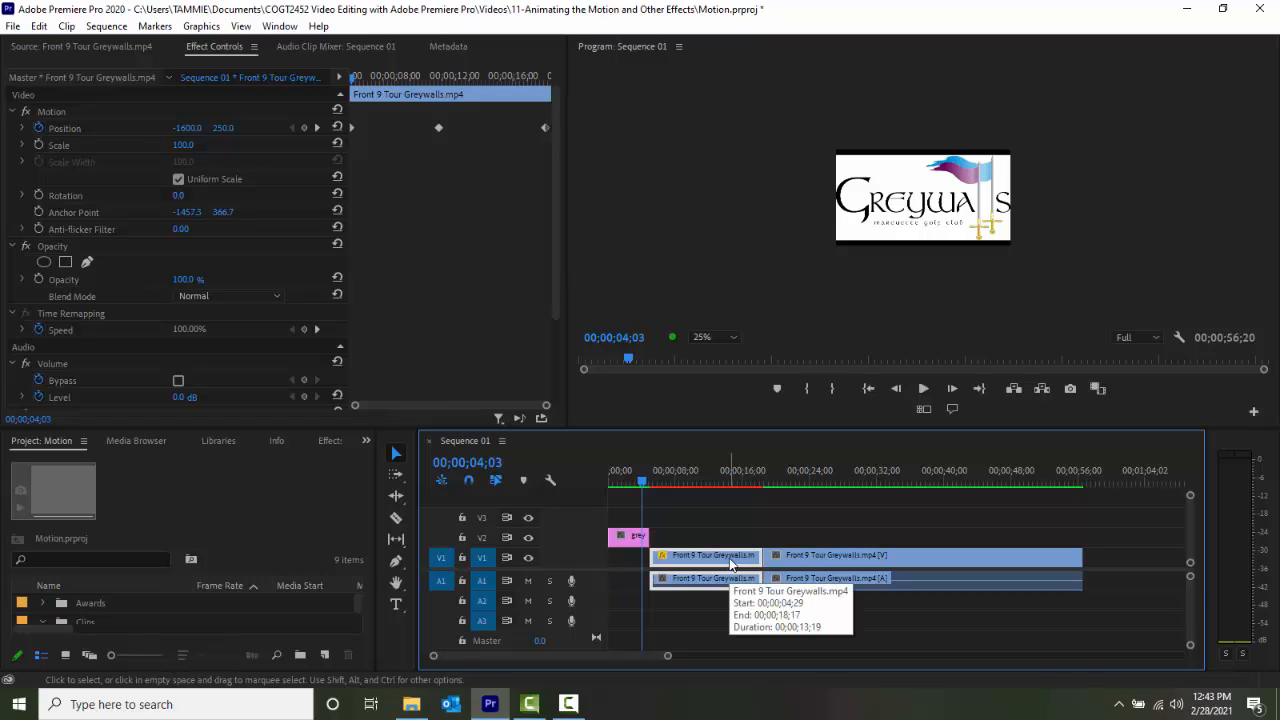
key("Return")
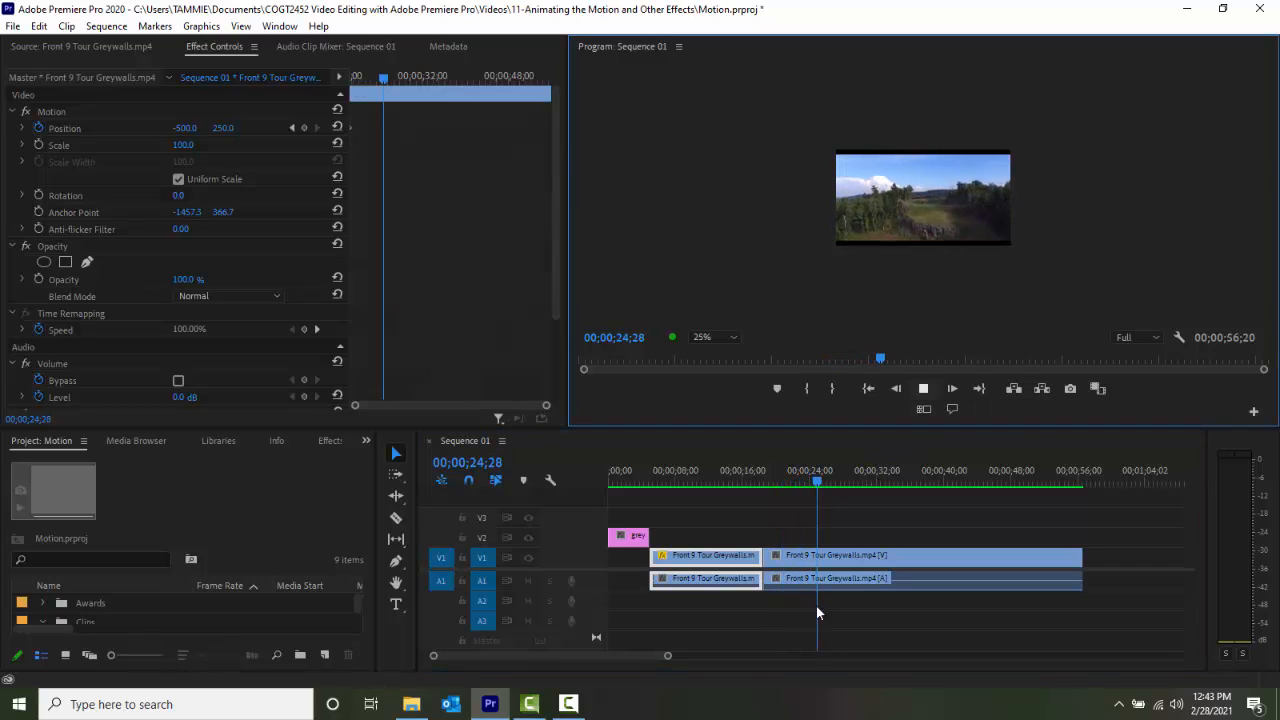
key("space")
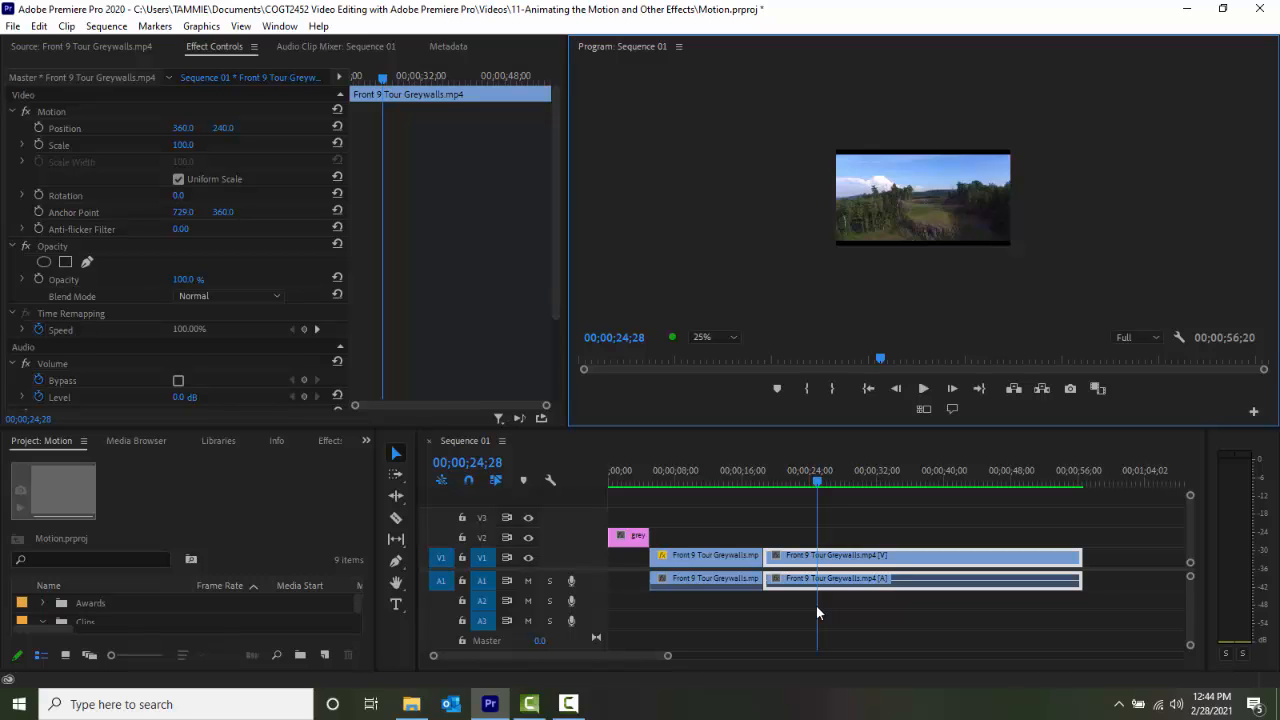
left_click_drag(817, 482, 737, 482)
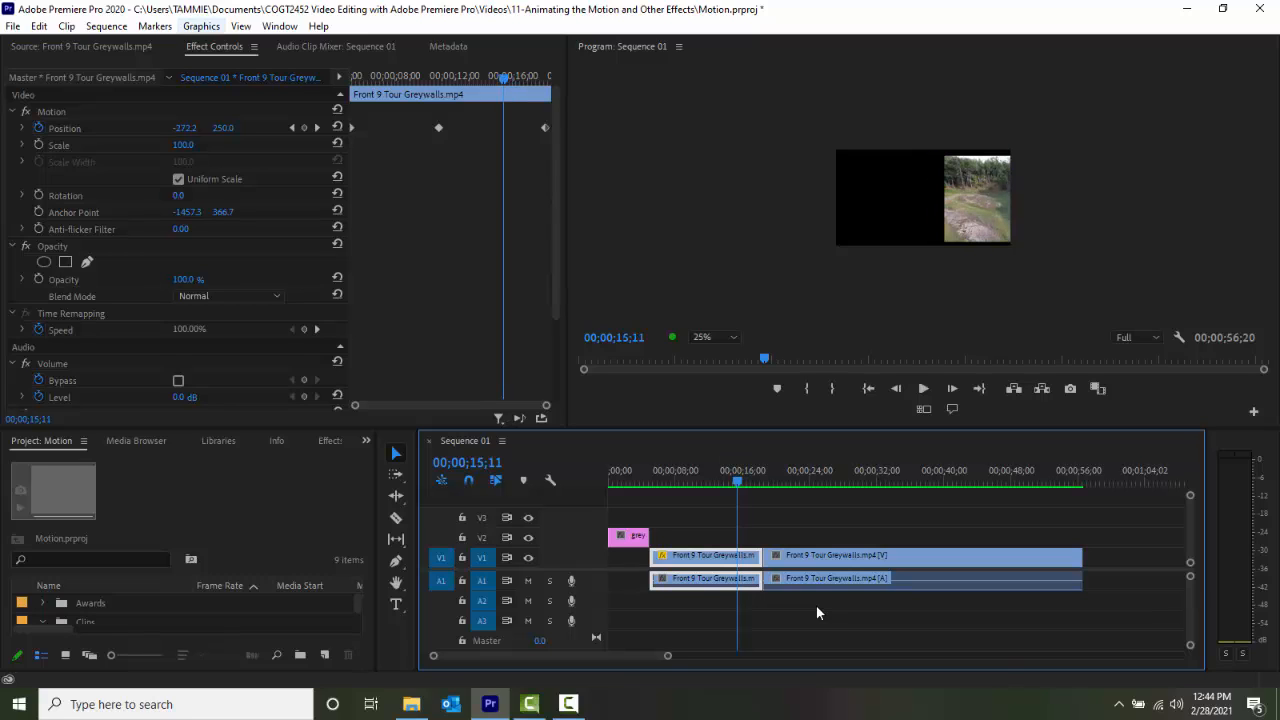